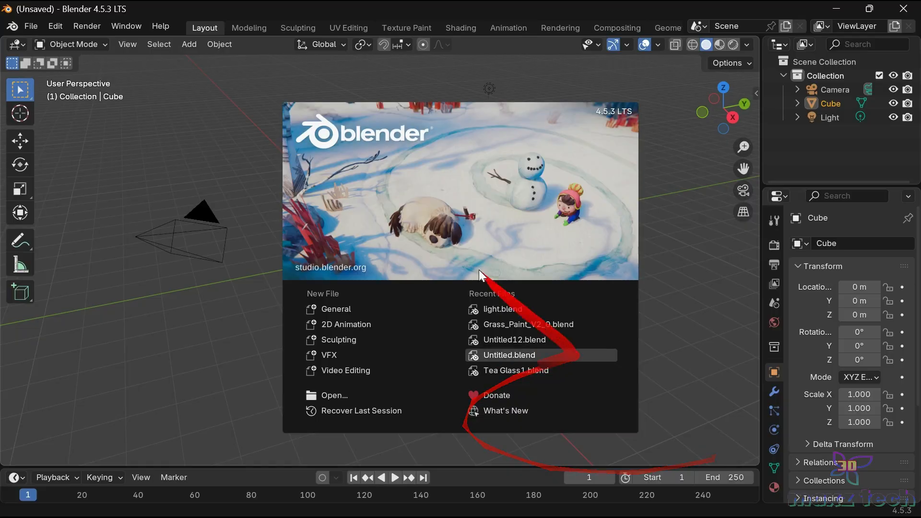
# Step: Search the available extensions in the preferences for "sapling" and install Sapling Tree Gen
pyautogui.click(478, 146)
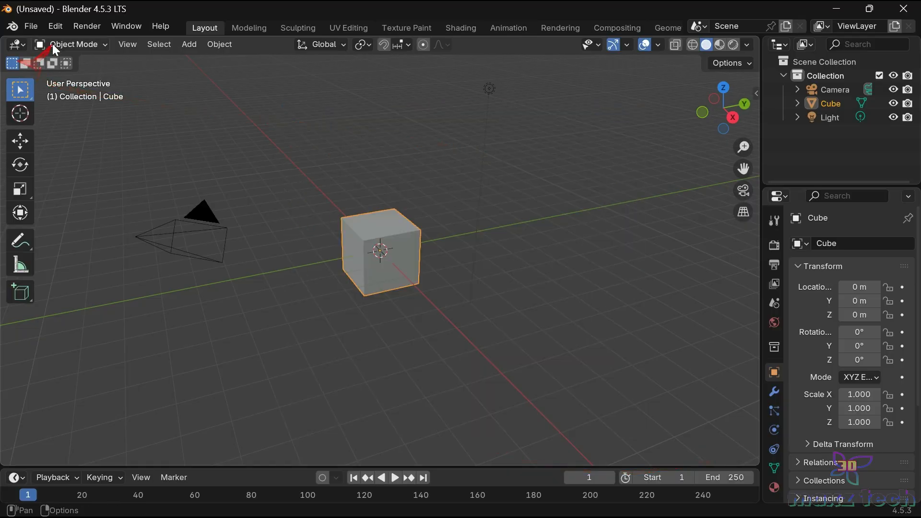
pyautogui.click(56, 27)
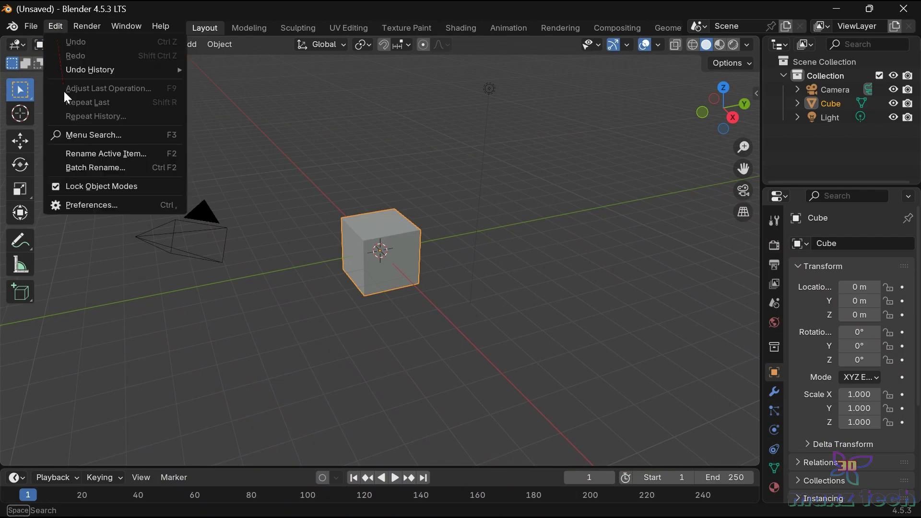
pyautogui.click(113, 209)
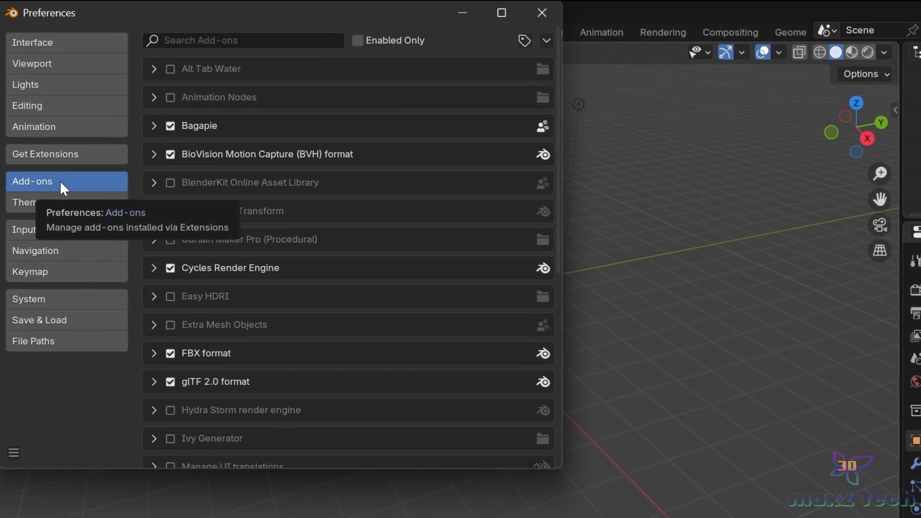
pyautogui.click(38, 162)
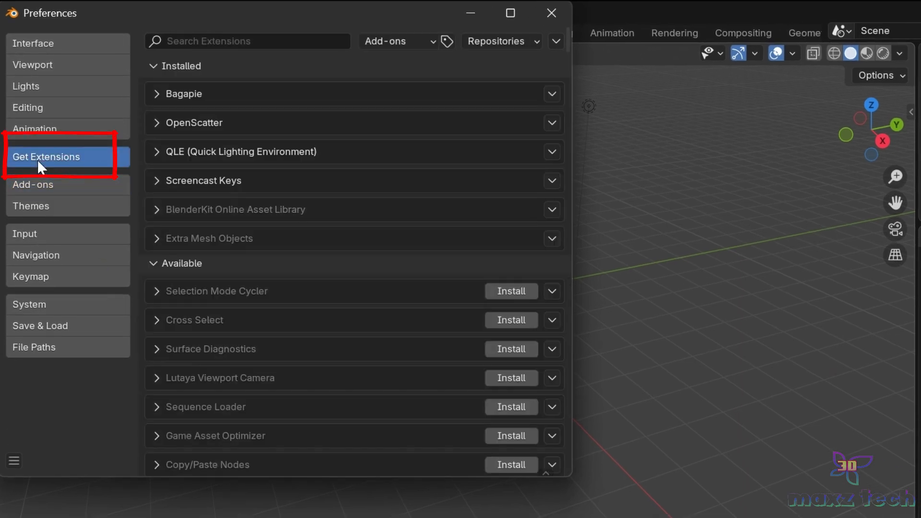
pyautogui.click(213, 42)
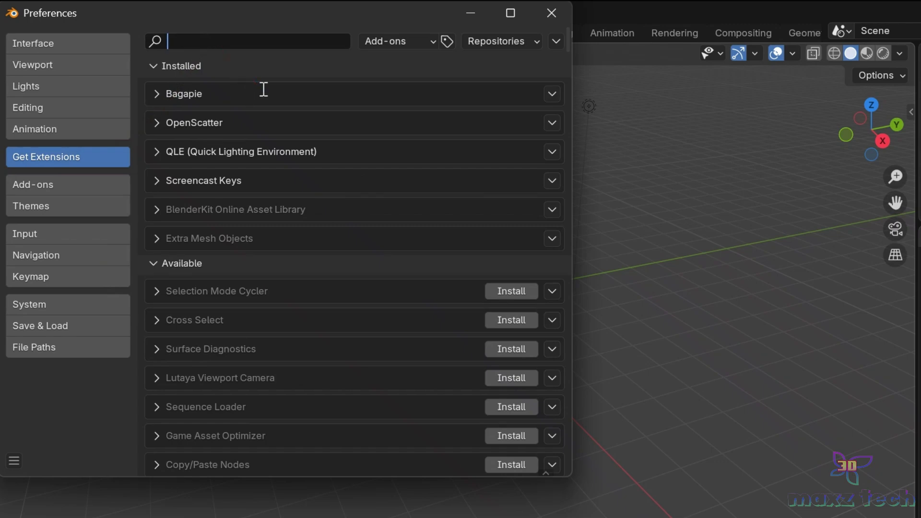
pyautogui.write('sapling')
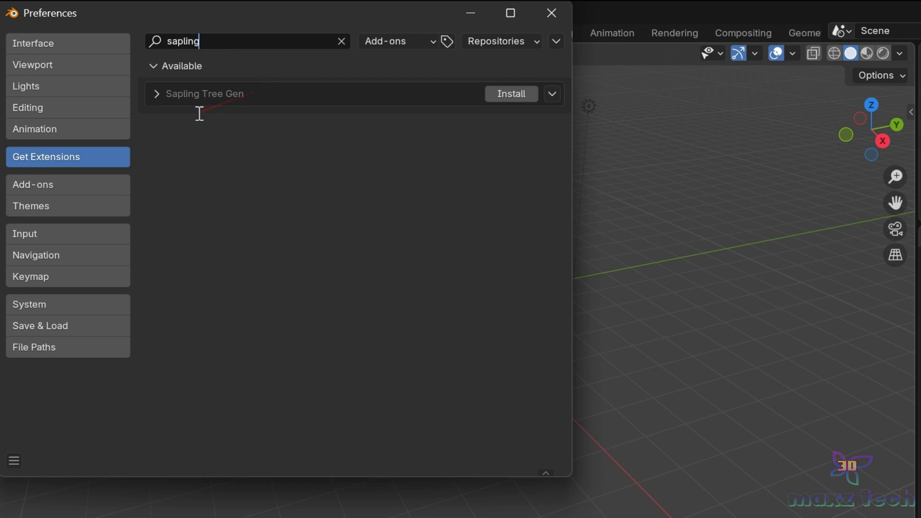
pyautogui.click(157, 94)
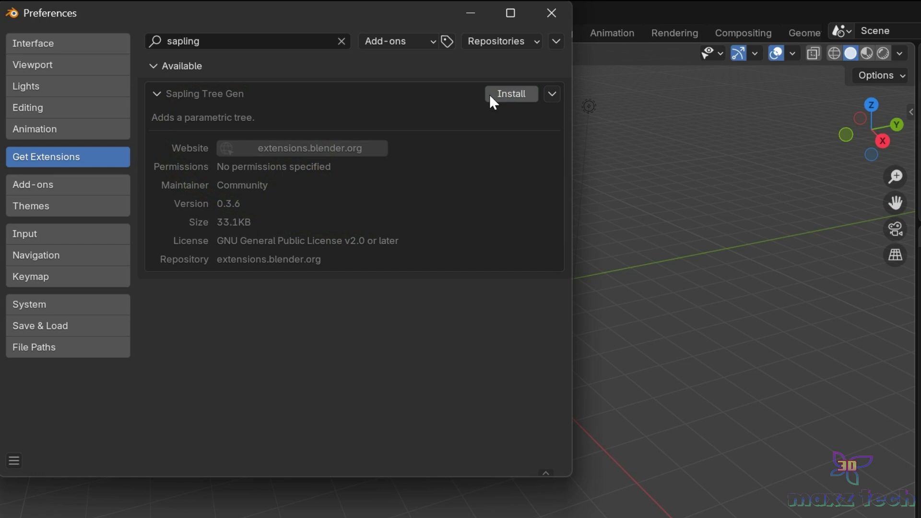
pyautogui.click(523, 98)
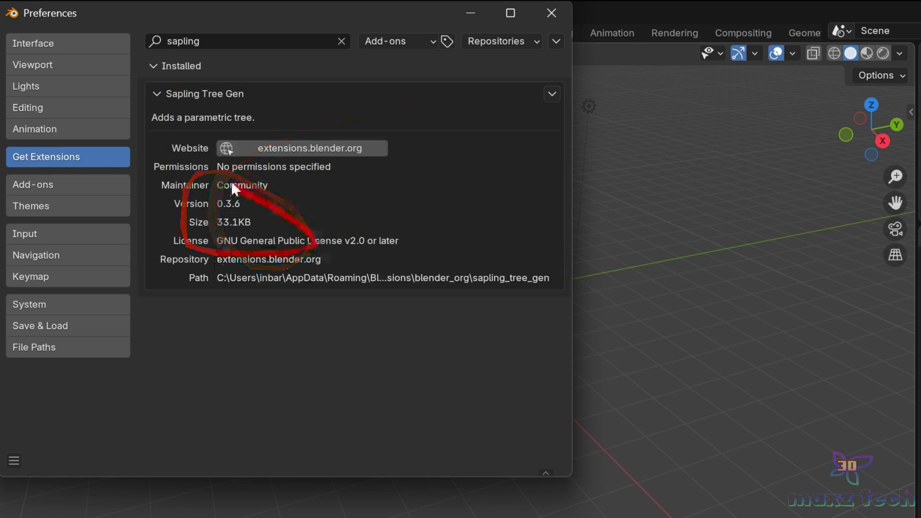
# Step: Check the Sapling Tree Gen entry and its details among the installed add-ons, and close the preferences
pyautogui.click(75, 183)
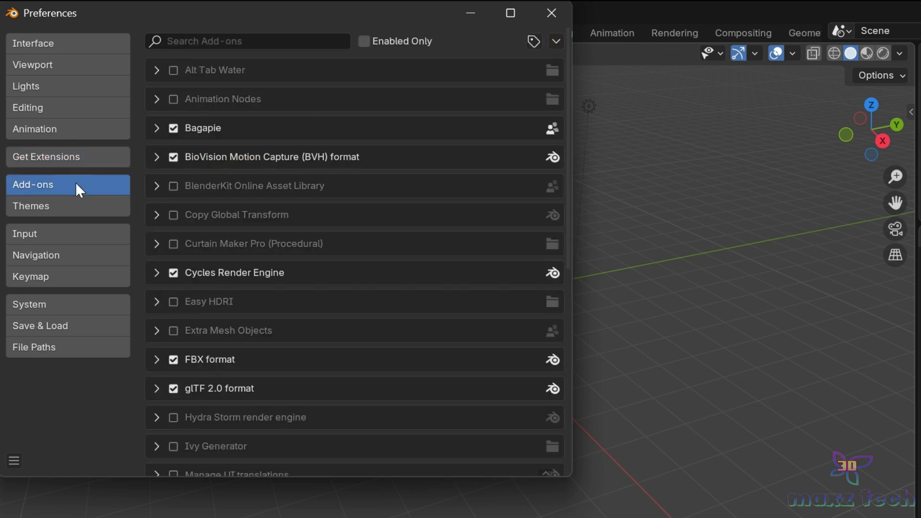
pyautogui.scroll(-10, 240, 140)
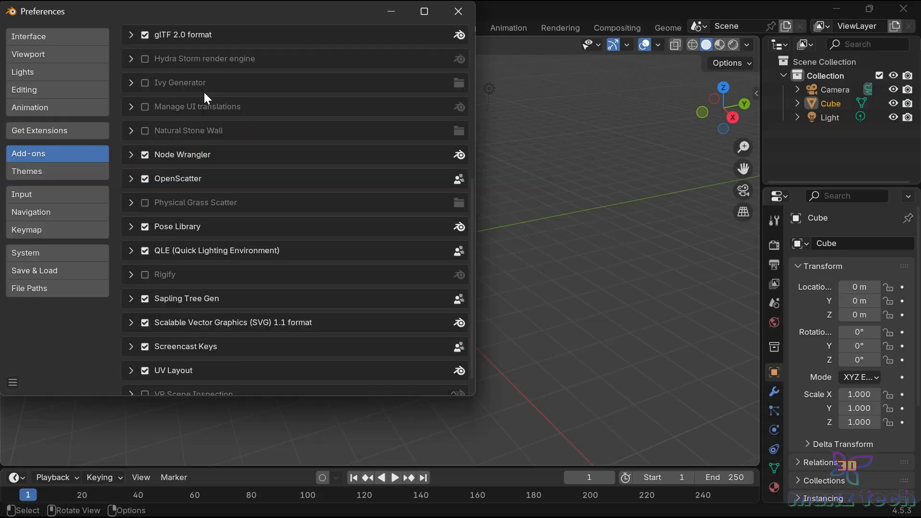
pyautogui.click(136, 298)
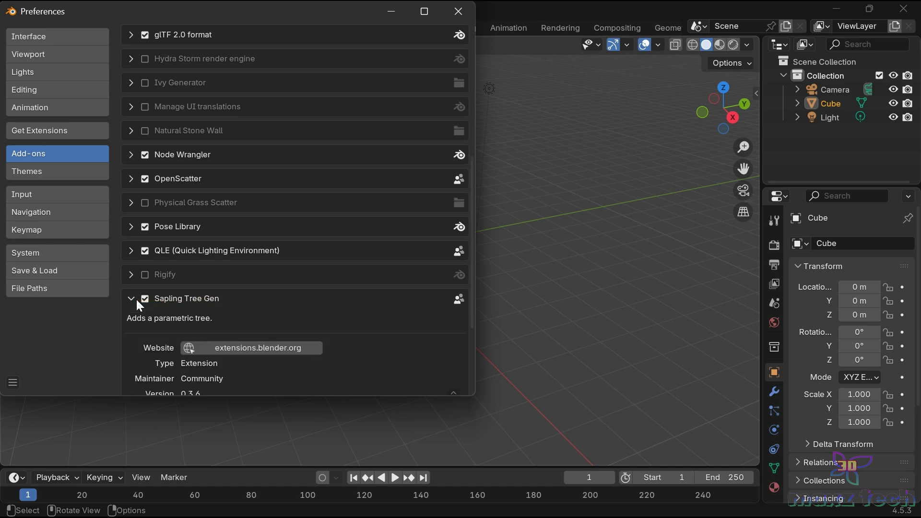
pyautogui.click(131, 299)
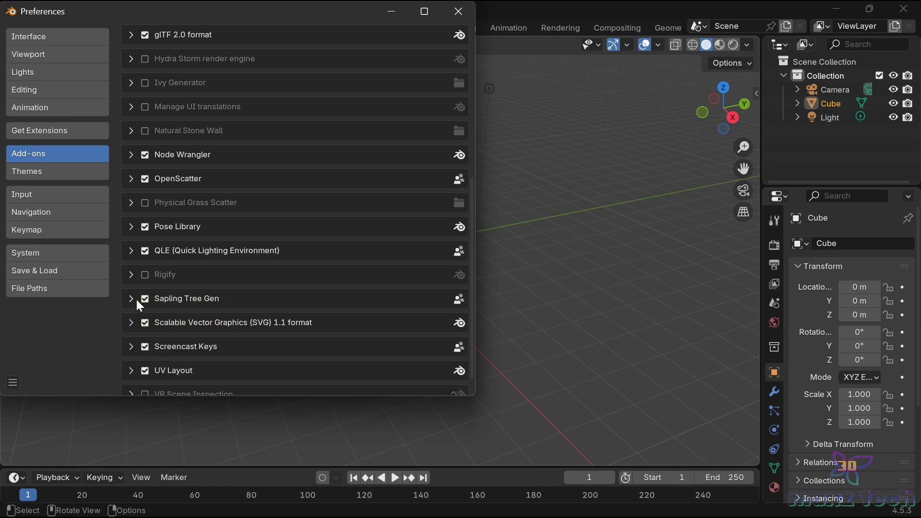
pyautogui.click(458, 16)
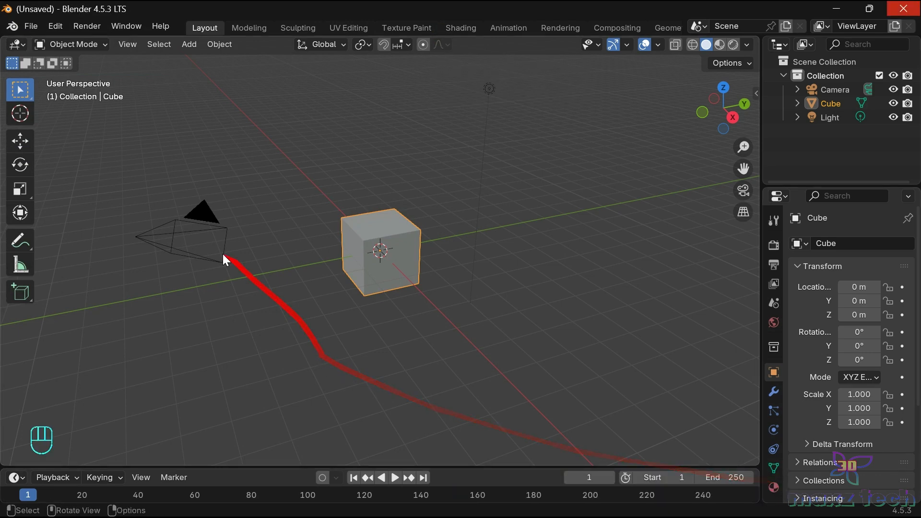
# Step: Delete the default camera, cube and light, and add a Sapling Tree Gen curve to the empty scene
pyautogui.moveTo(136, 169); pyautogui.dragTo(551, 369)
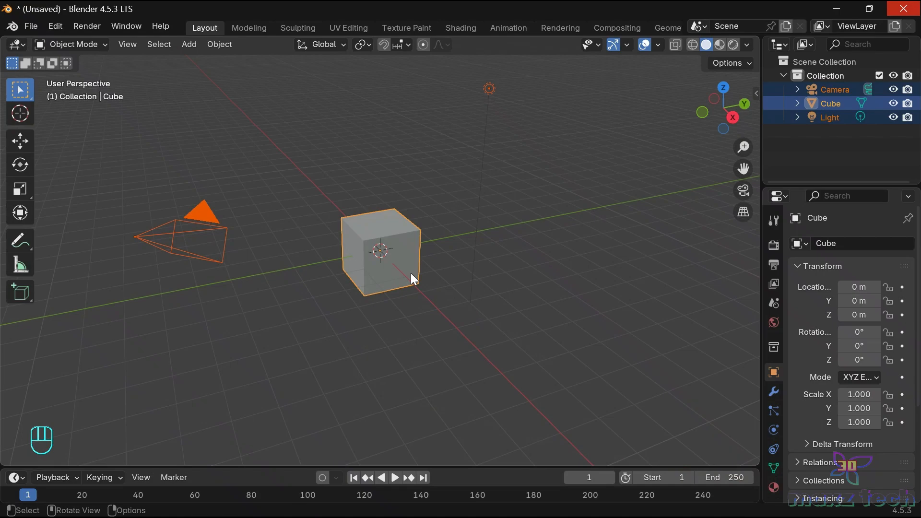
pyautogui.press('Delete')
pyautogui.hotkey('shift', 'a')
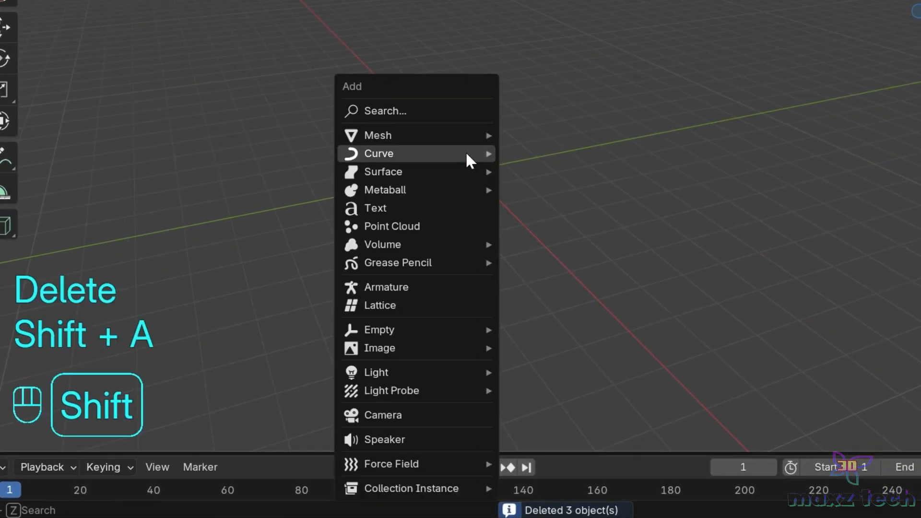
pyautogui.moveTo(377, 173)
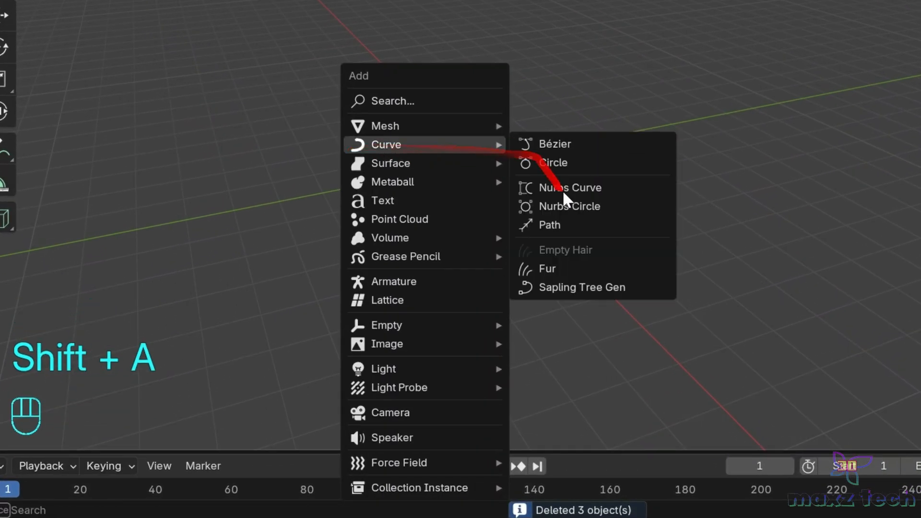
pyautogui.click(576, 290)
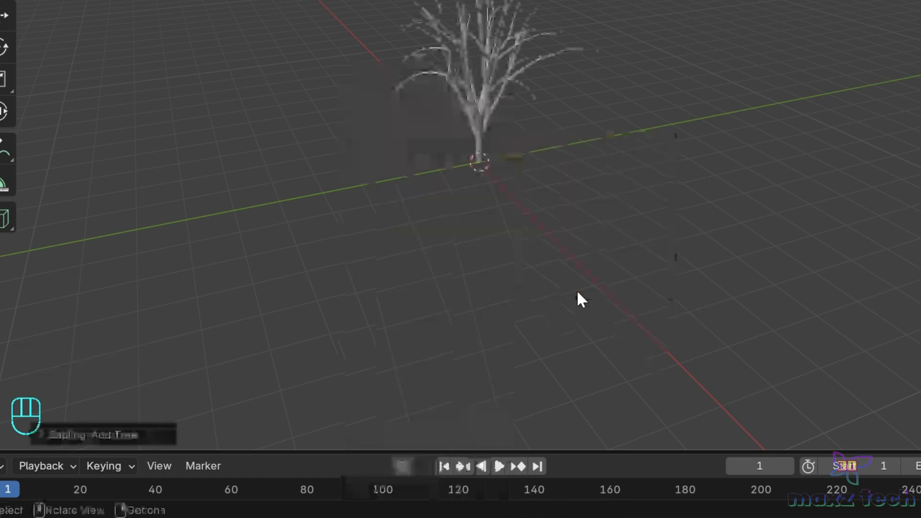
pyautogui.scroll(5, 578, 293)
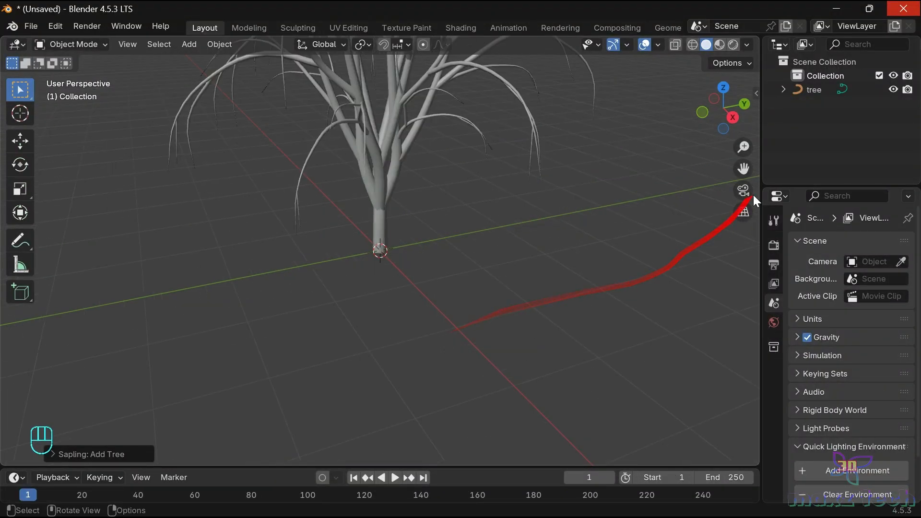
pyautogui.moveTo(744, 169); pyautogui.dragTo(780, 350)
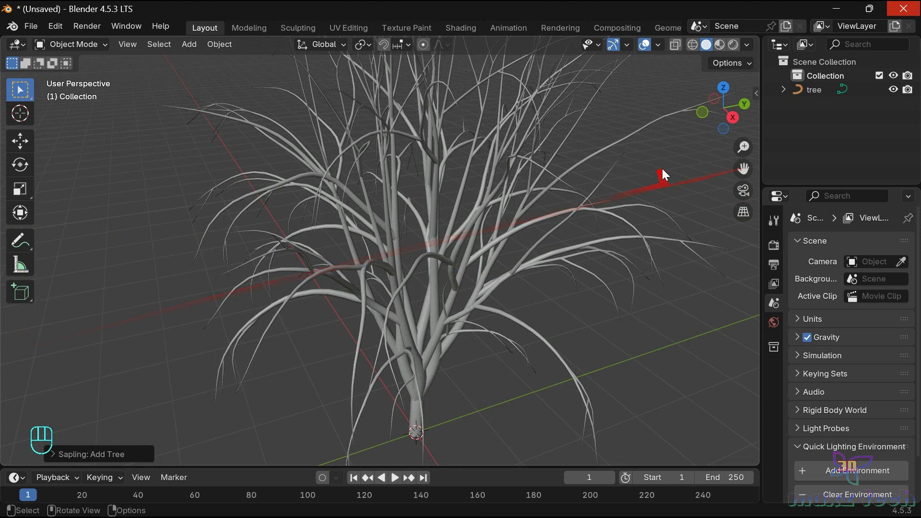
pyautogui.scroll(-2, 663, 168)
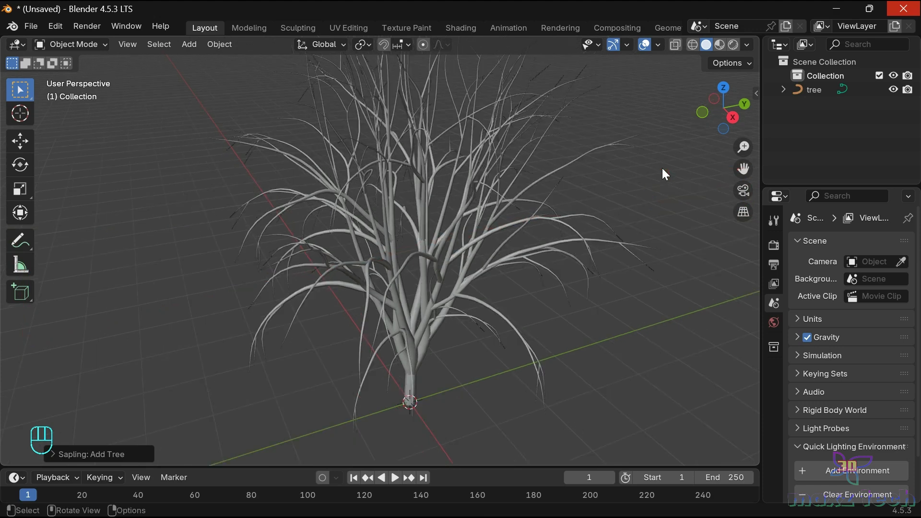
# Step: Load the small_pine preset in the Sapling tree's geometry settings
pyautogui.click(65, 456)
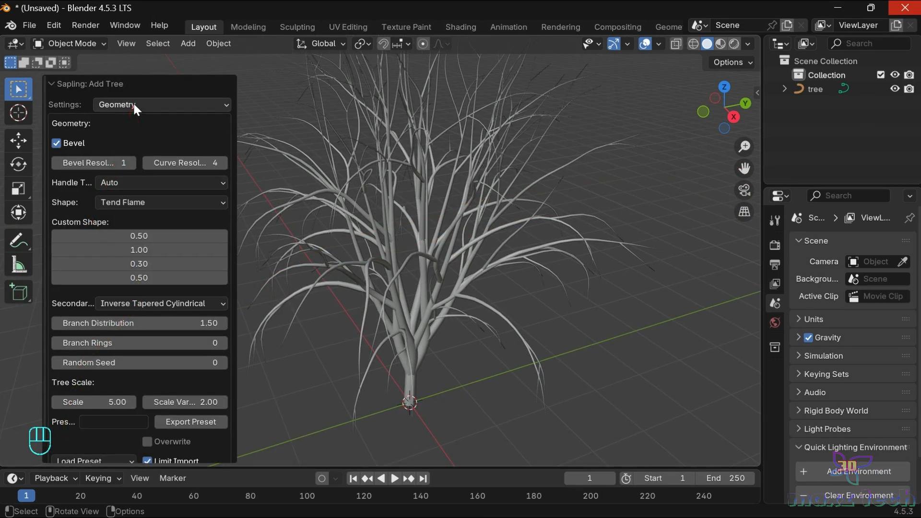
pyautogui.click(134, 105)
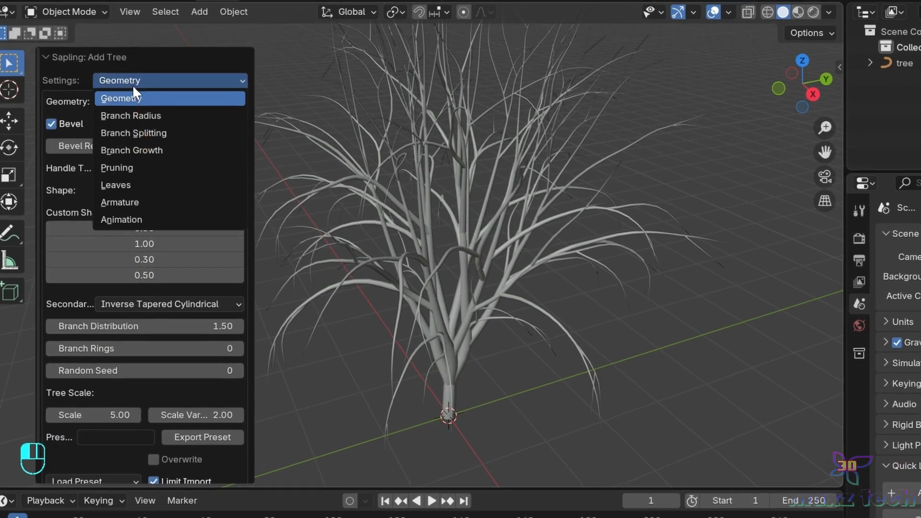
pyautogui.click(128, 115)
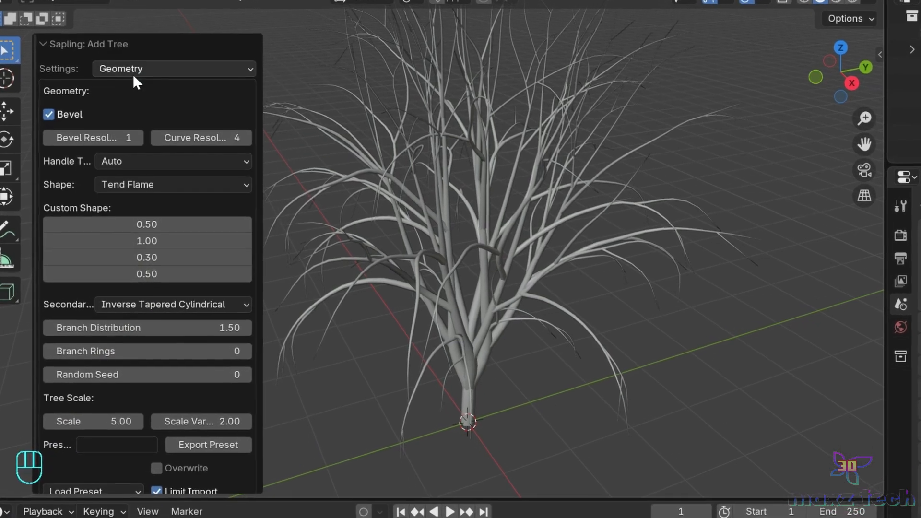
pyautogui.click(93, 486)
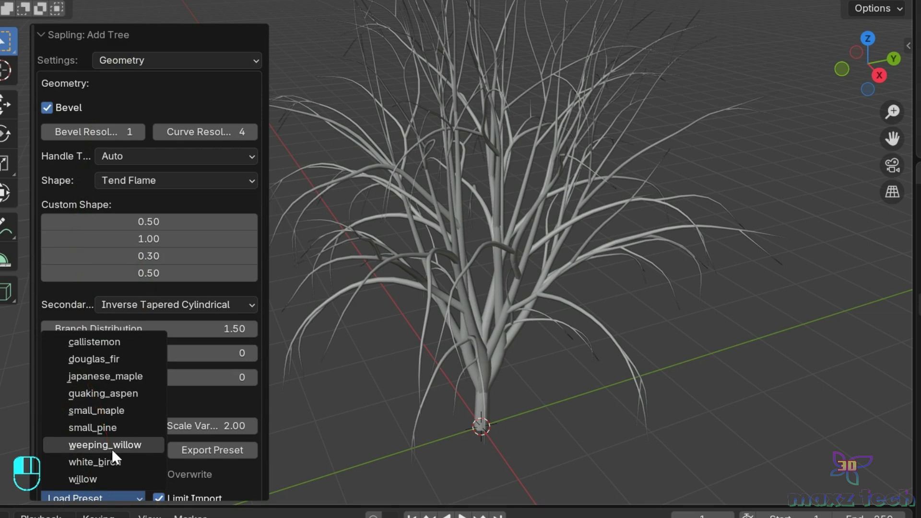
pyautogui.click(98, 428)
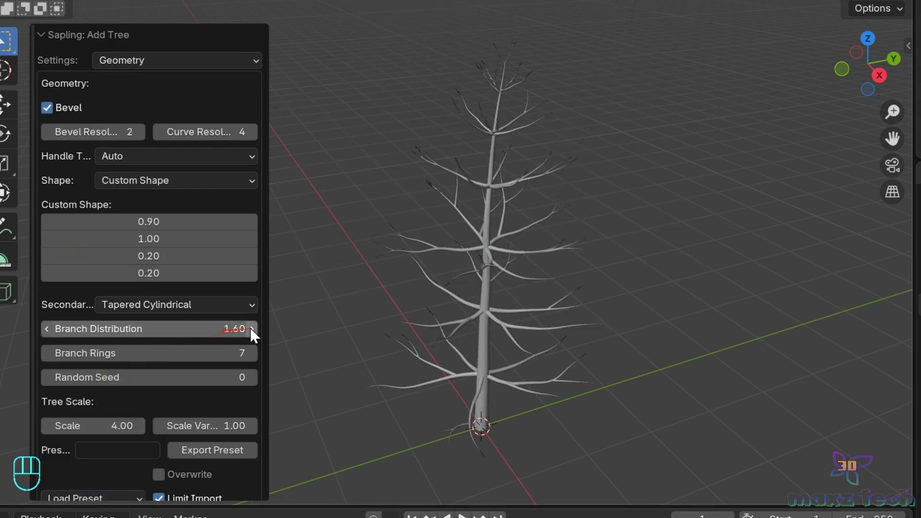
# Step: Set the tree's Branch Distribution to 1 and its Branch Rings to 100
pyautogui.click(188, 330)
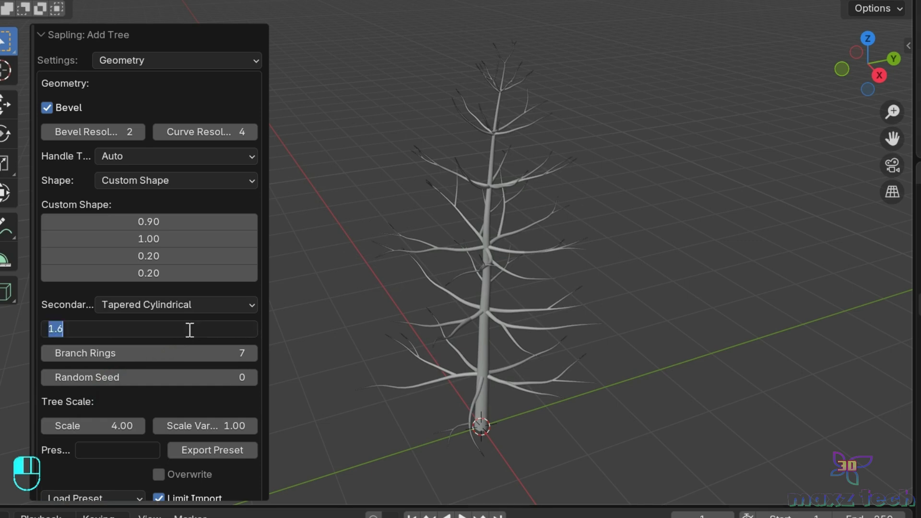
pyautogui.write('1')
pyautogui.press('Return')
pyautogui.doubleClick(241, 354)
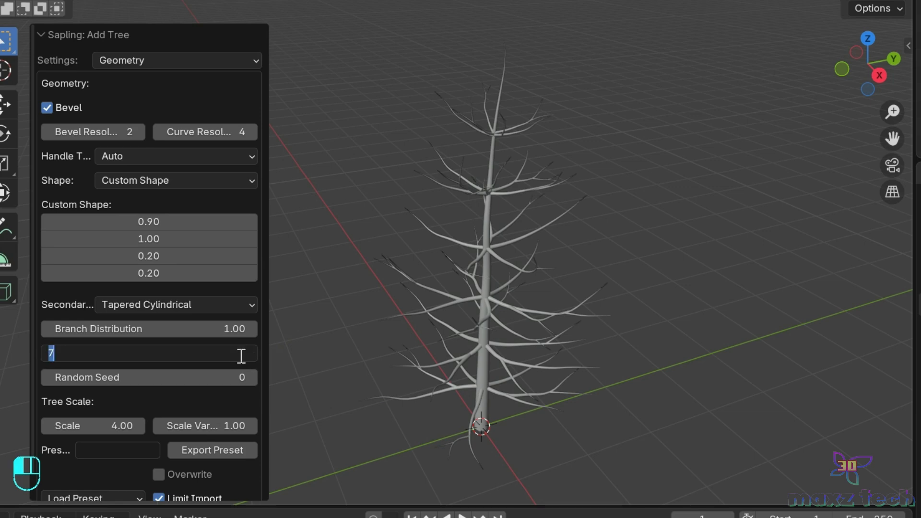
pyautogui.write('100')
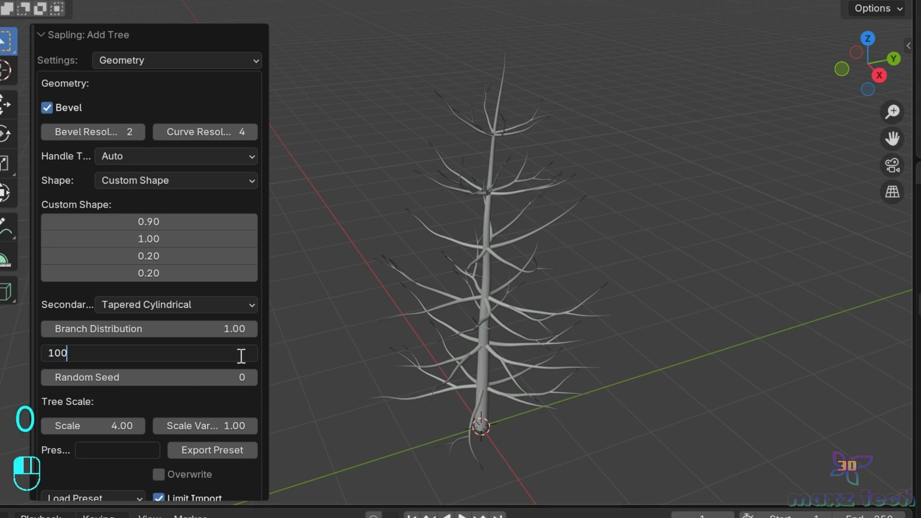
pyautogui.click(295, 347)
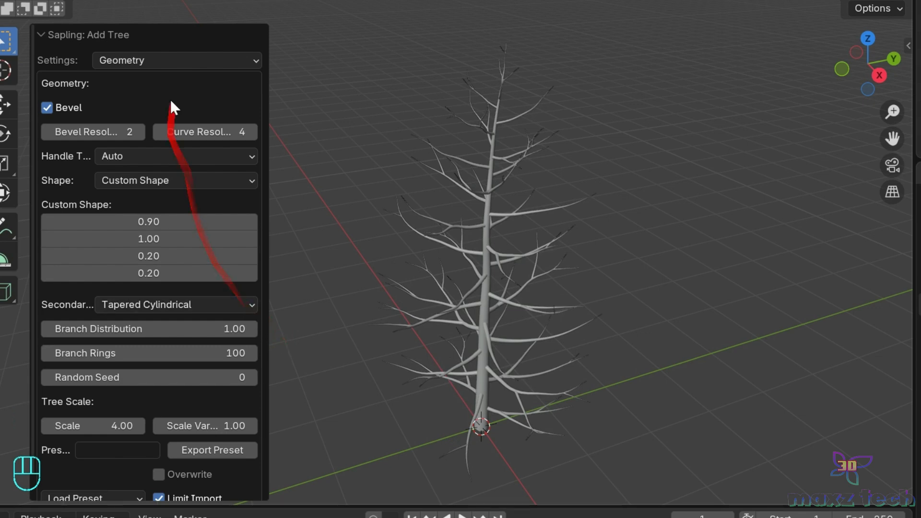
# Step: Change the tree's overall shape to Conical and view it from another angle
pyautogui.click(196, 180)
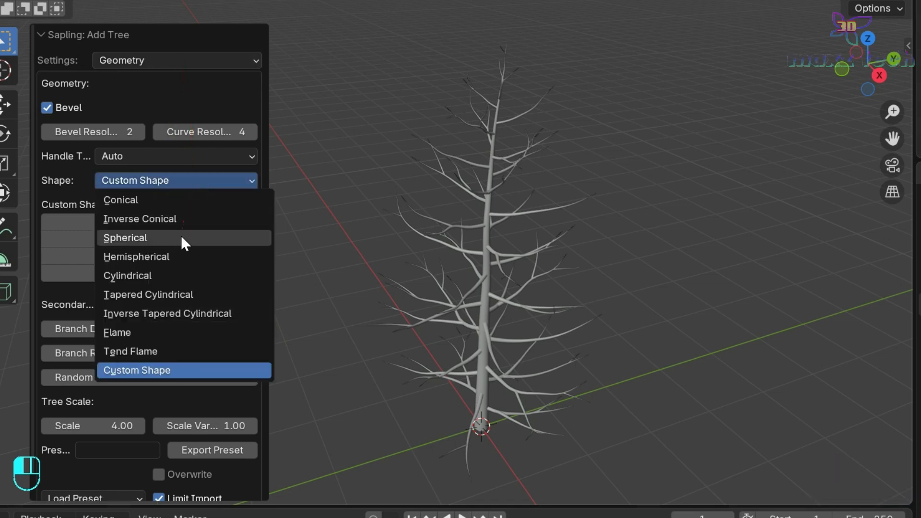
pyautogui.click(137, 198)
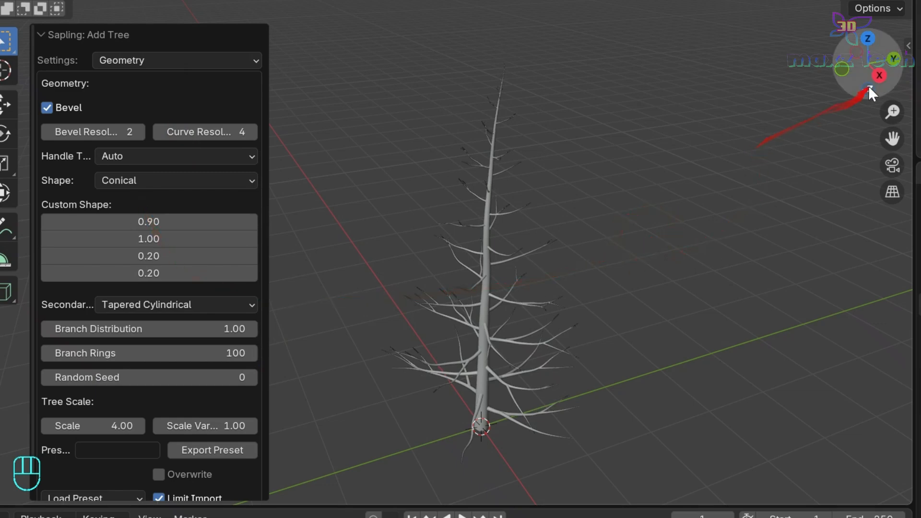
pyautogui.moveTo(839, 69)
pyautogui.mouseDown()
pyautogui.moveTo(864, 75)
pyautogui.moveTo(849, 78)
pyautogui.mouseUp()
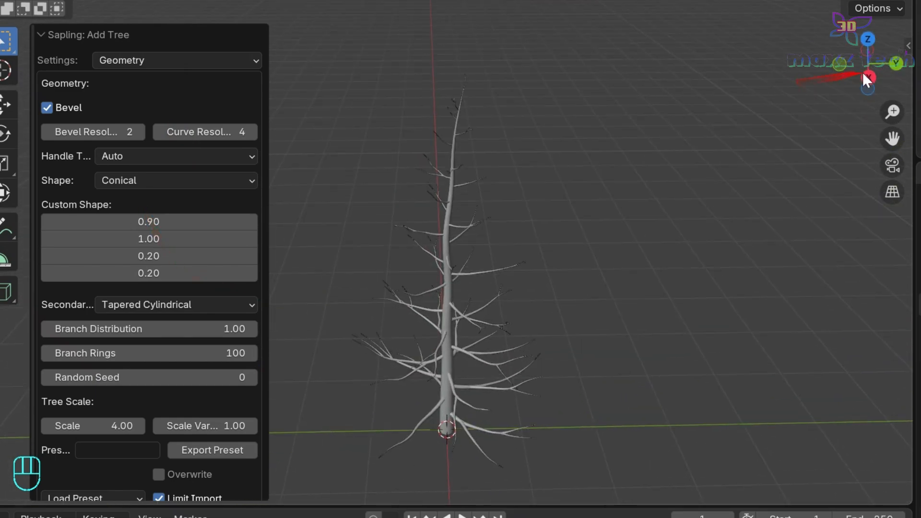
# Step: In the Branch Splitting settings, set the second Branches value to 120
pyautogui.click(150, 60)
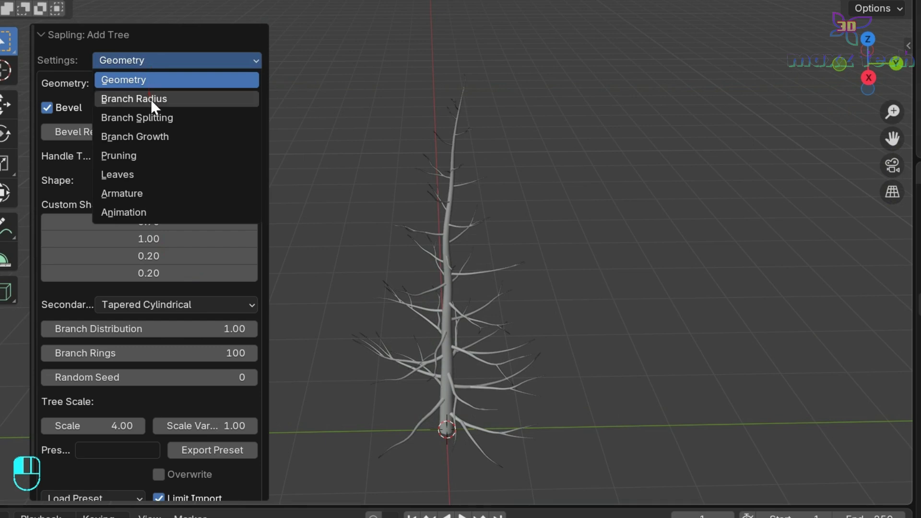
pyautogui.click(135, 119)
pyautogui.click(111, 287)
pyautogui.write('1')
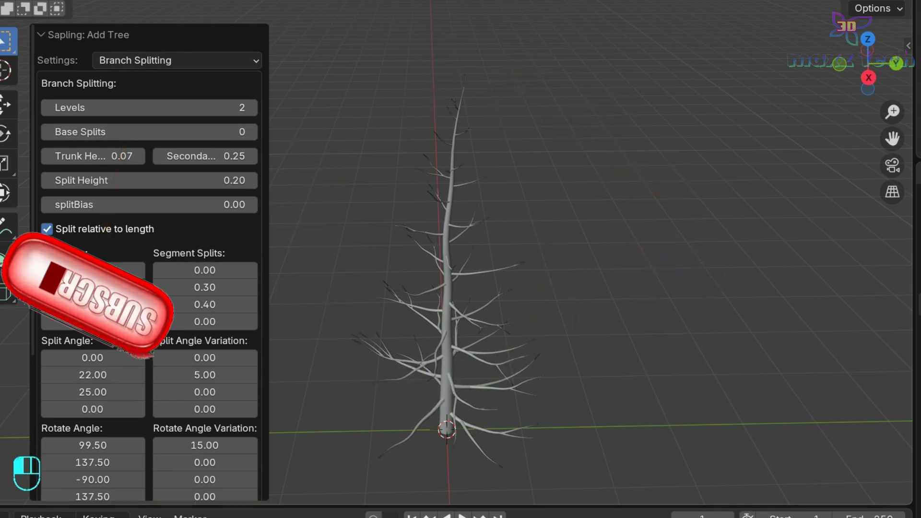
pyautogui.write('20')
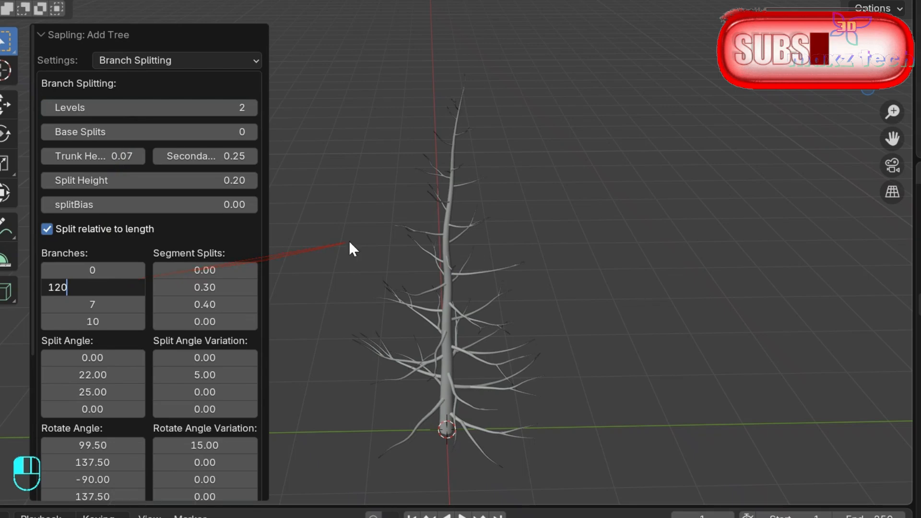
pyautogui.press('Return')
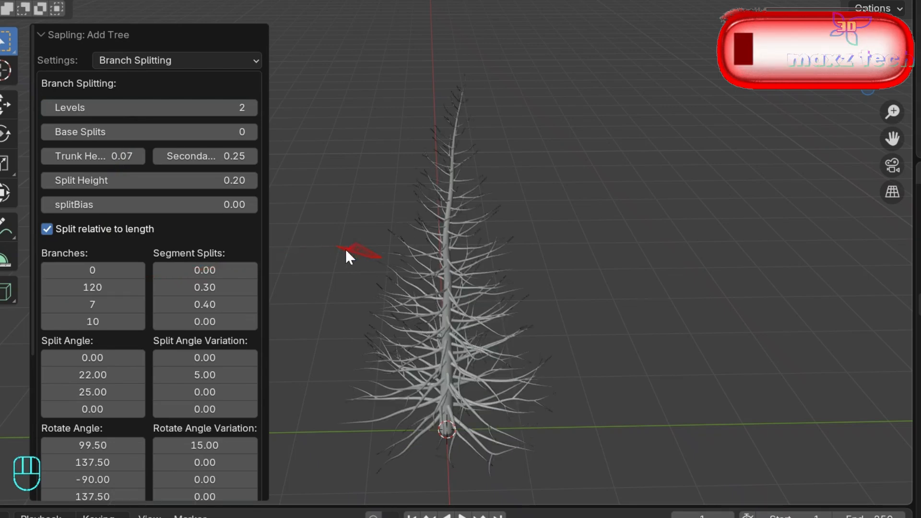
# Step: Turn on the tree's leaves and switch the viewport to Material Preview shading
pyautogui.click(215, 64)
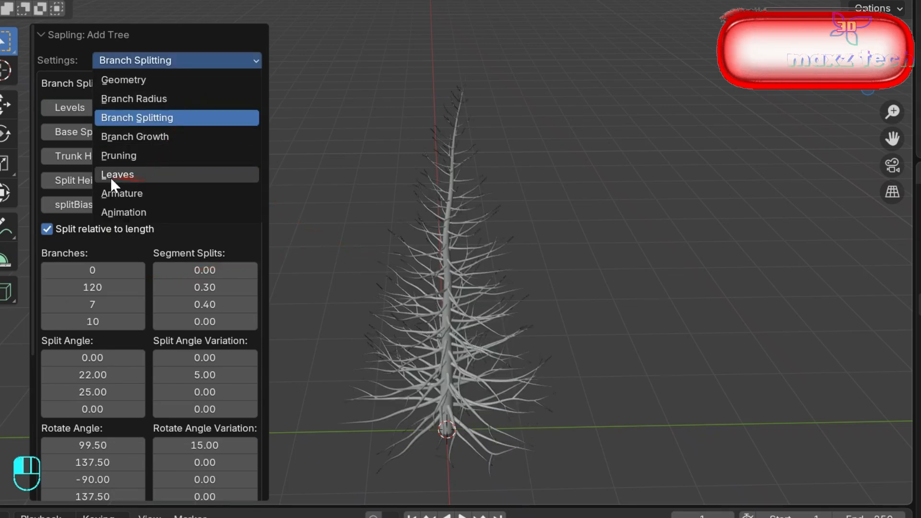
pyautogui.click(127, 176)
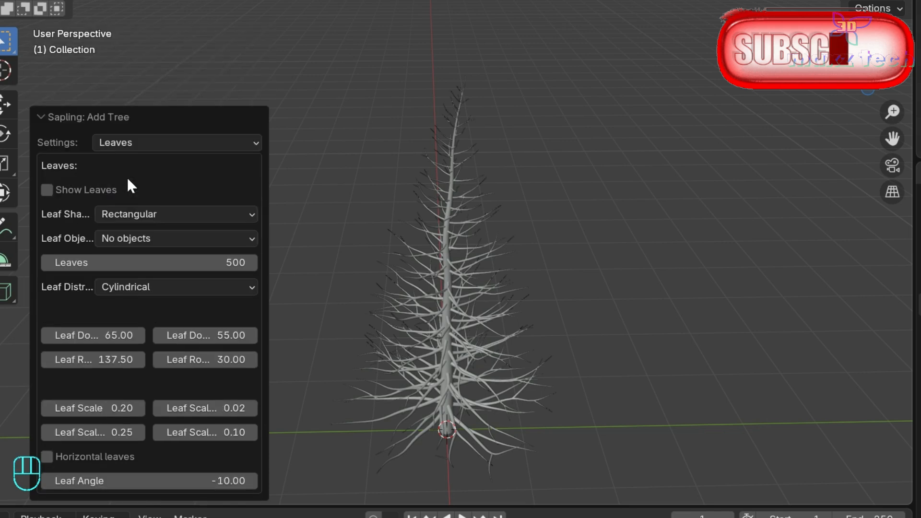
pyautogui.click(46, 190)
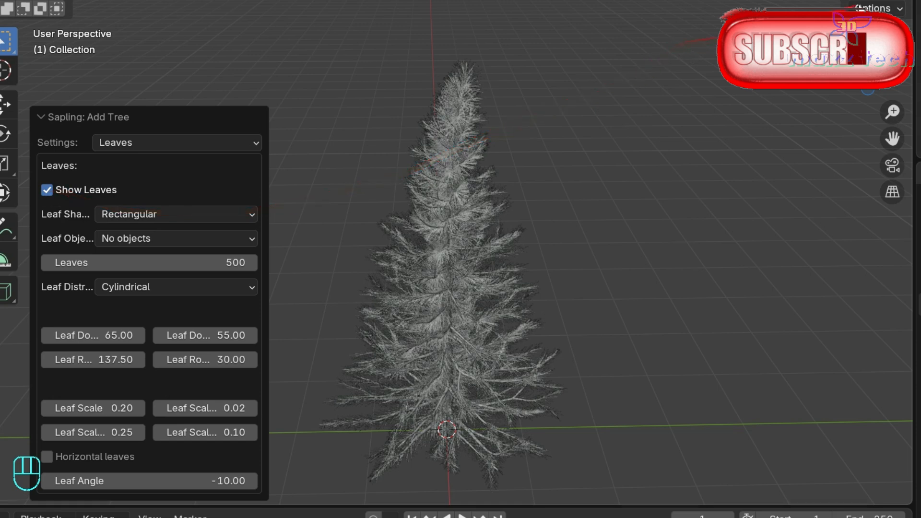
pyautogui.click(868, 1)
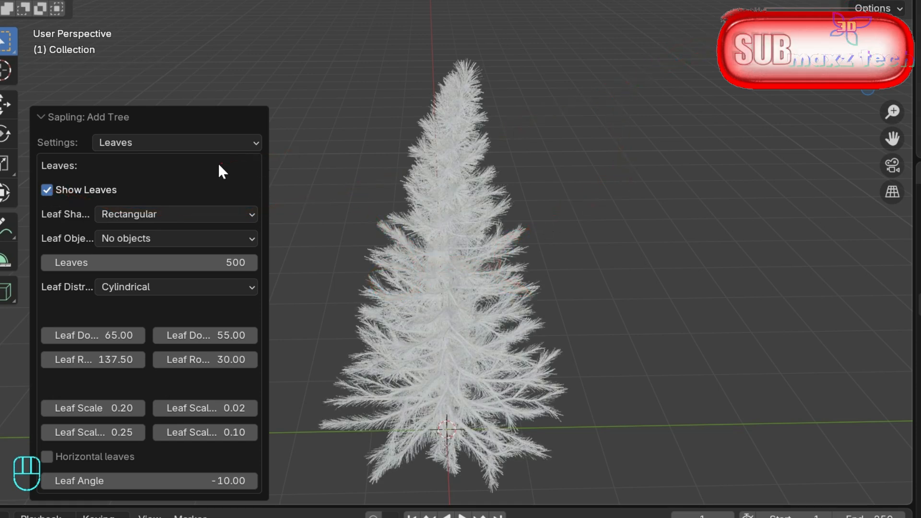
# Step: Enable Use Armature in the Sapling tree's armature settings
pyautogui.click(214, 143)
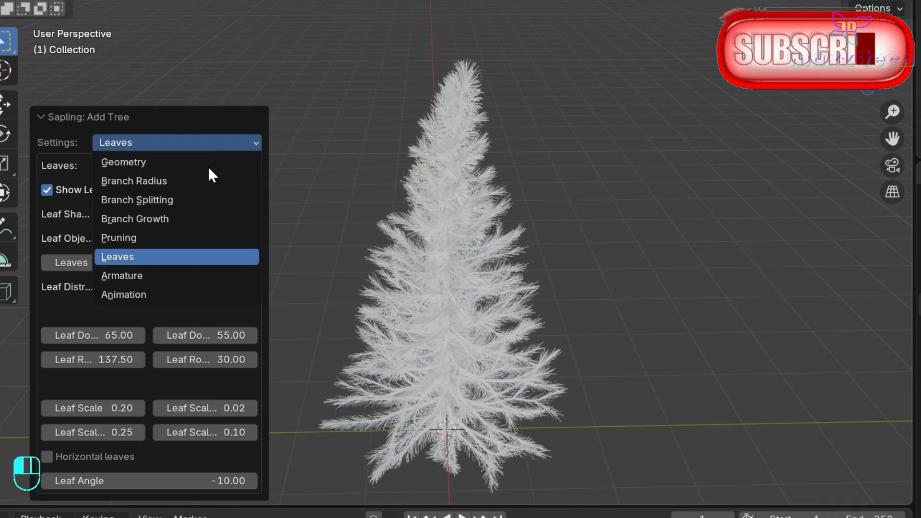
pyautogui.click(137, 276)
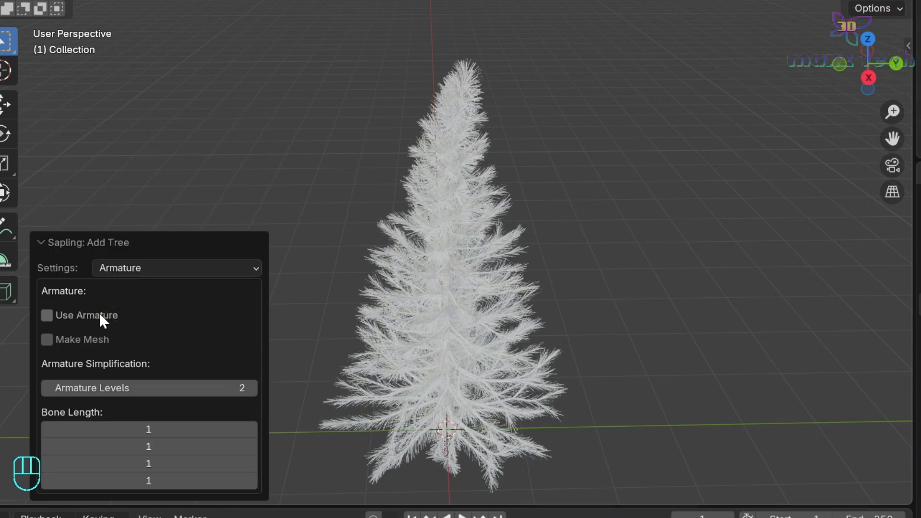
pyautogui.click(46, 315)
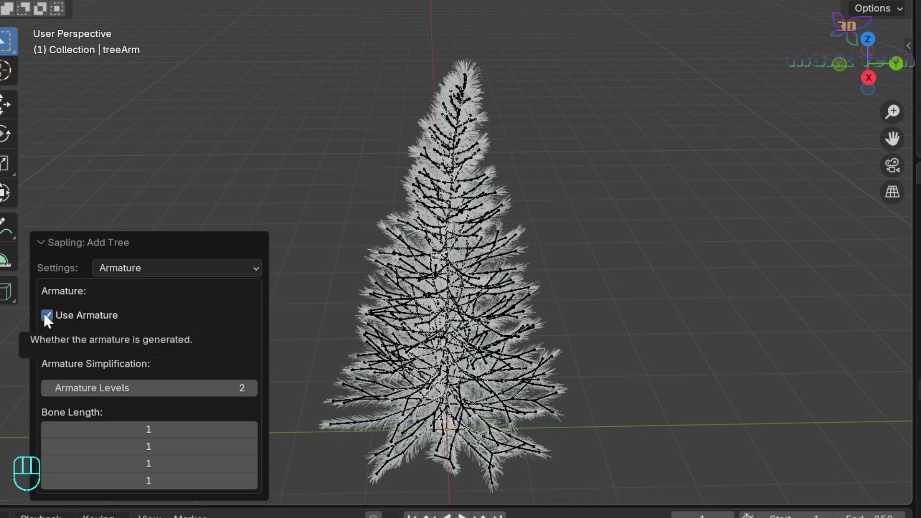
# Step: Enable Armature Animation for the tree and set its Animation Speed to 0.2
pyautogui.click(182, 268)
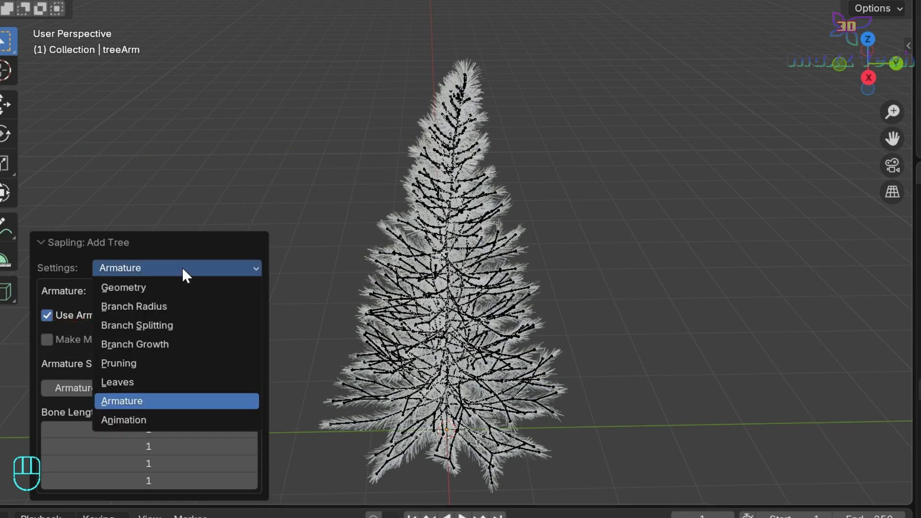
pyautogui.click(143, 419)
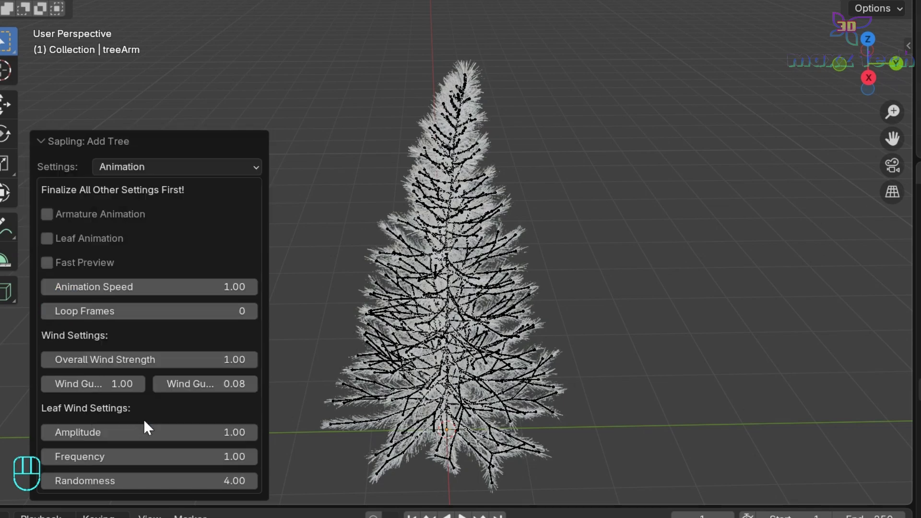
pyautogui.click(47, 214)
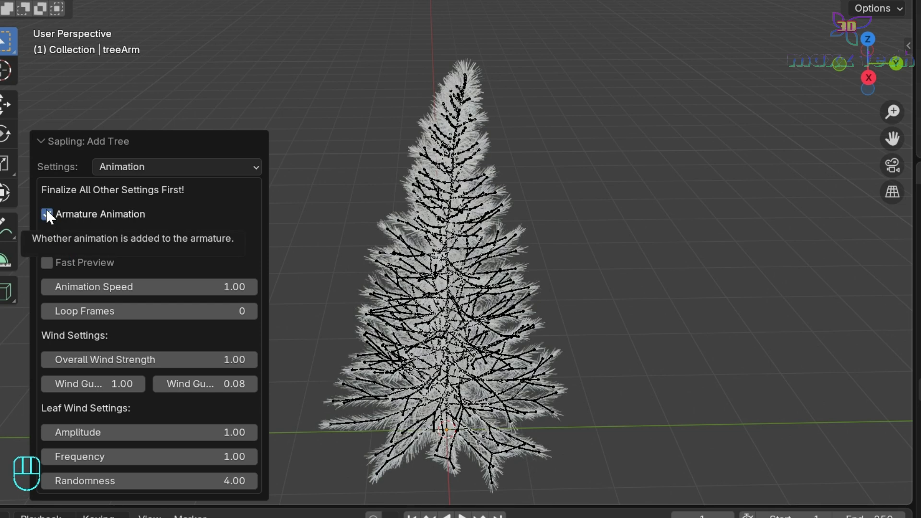
pyautogui.click(207, 288)
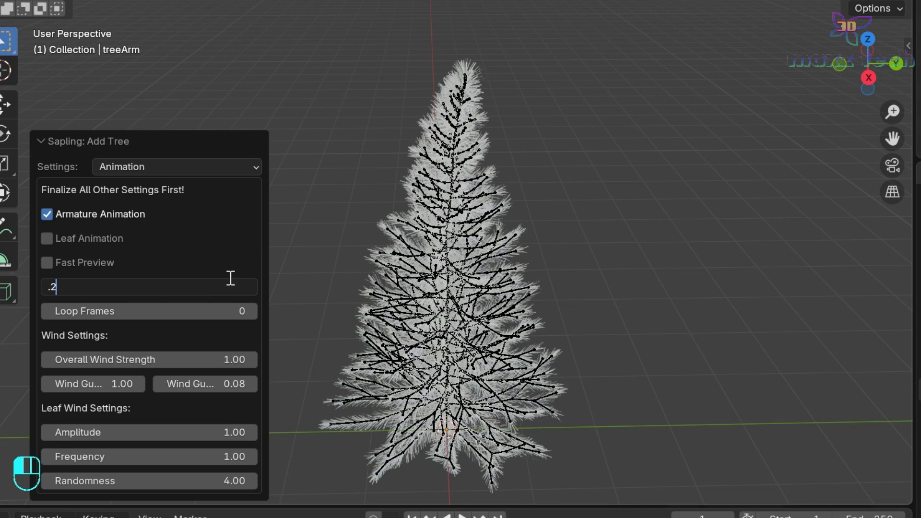
pyautogui.write('.2')
pyautogui.press('Return')
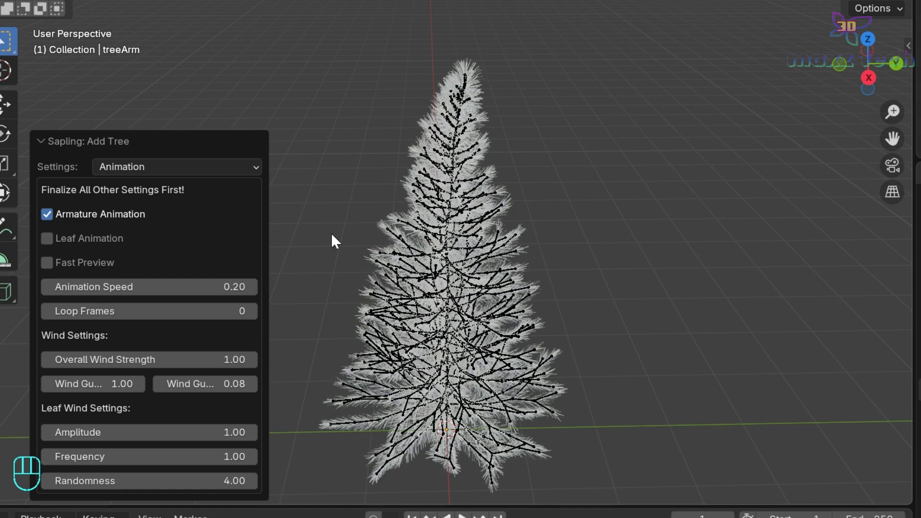
# Step: Select the tree's leaves, switch the viewport to Rendered shading and turn off the viewport overlays
pyautogui.click(443, 283)
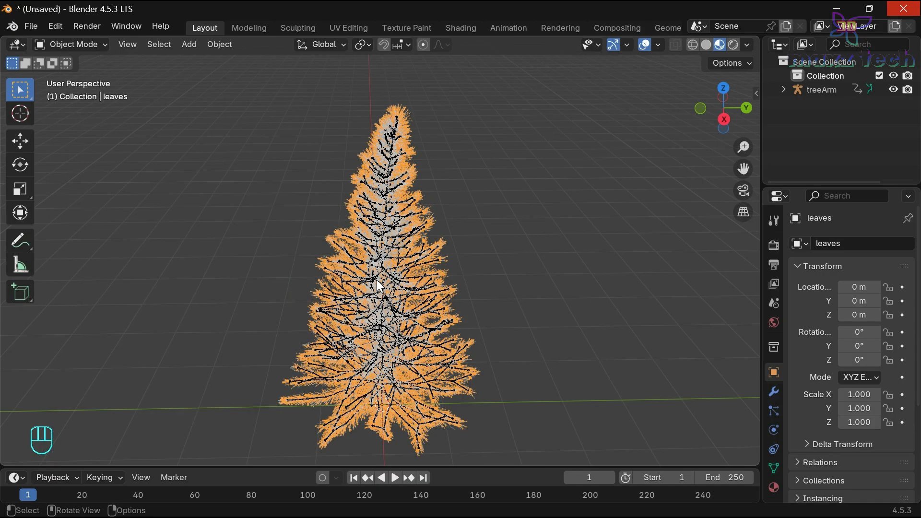
pyautogui.scroll(1, 531, 301)
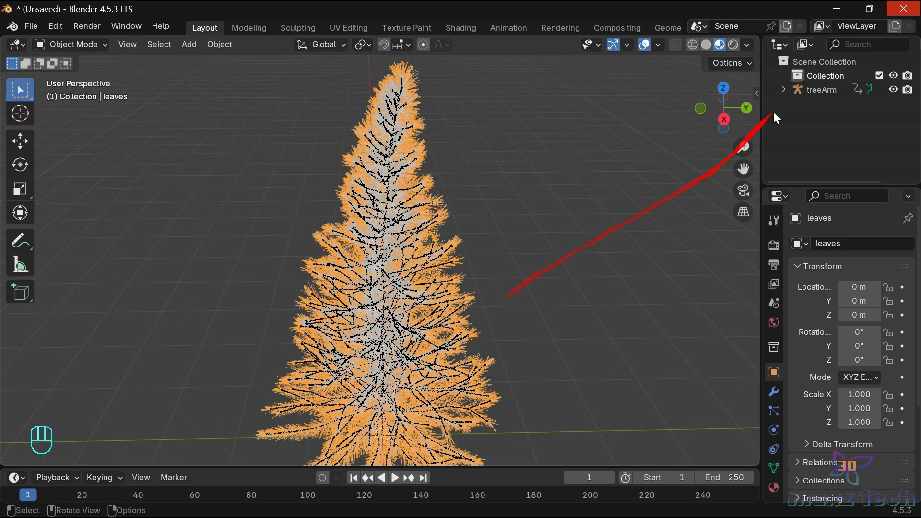
pyautogui.click(735, 45)
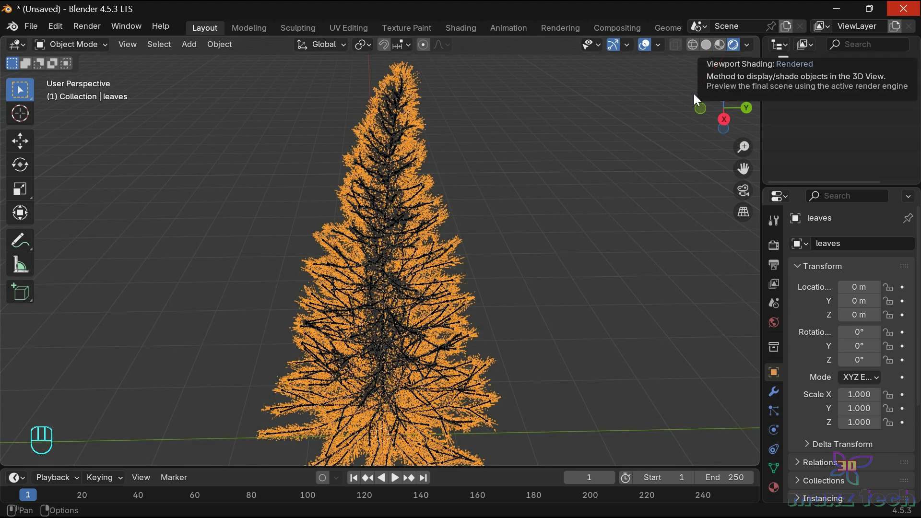
pyautogui.click(645, 45)
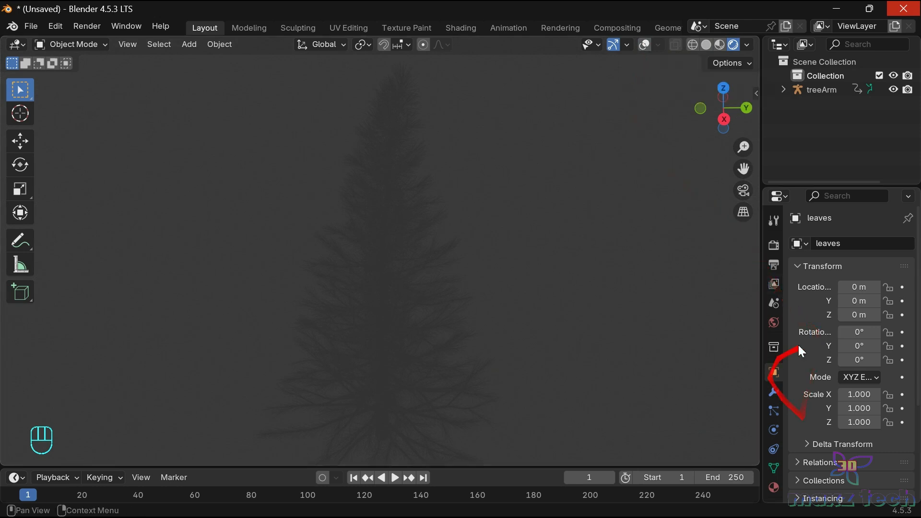
# Step: Create a new material for the leaves and set its surface shader to Emission
pyautogui.click(775, 488)
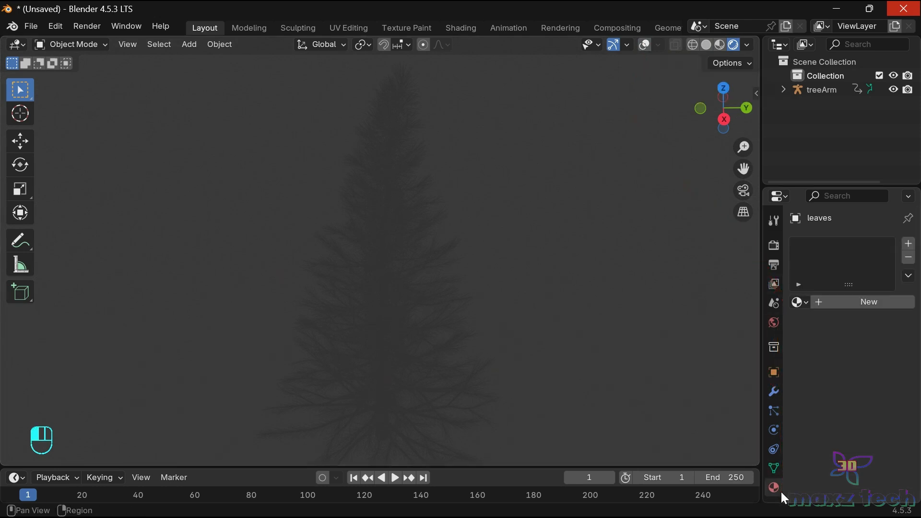
pyautogui.click(871, 307)
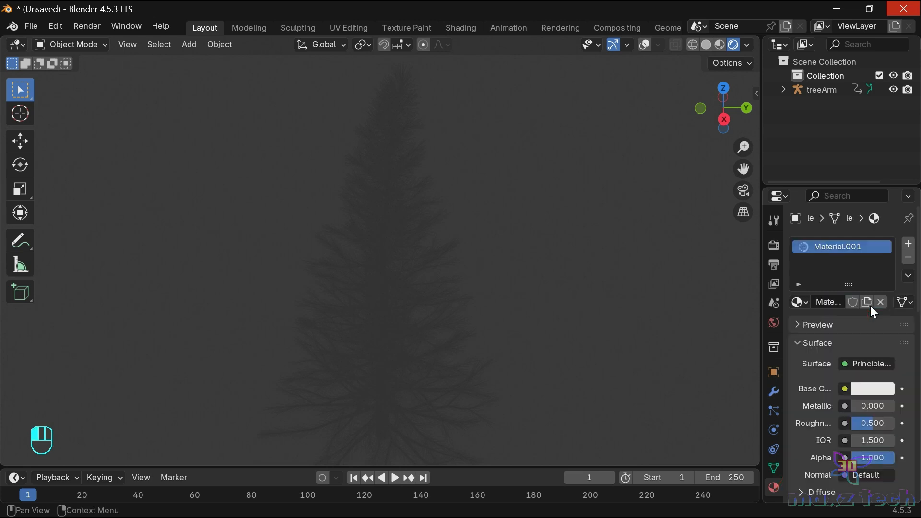
pyautogui.click(868, 364)
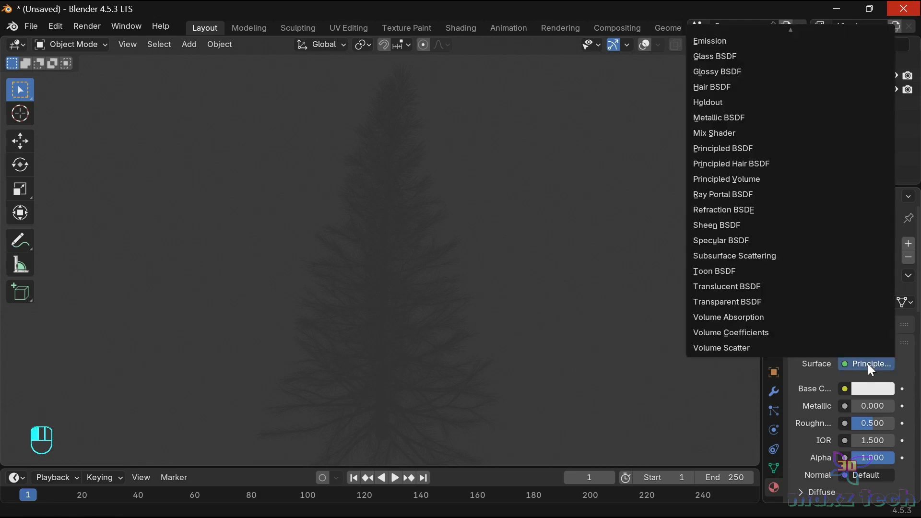
pyautogui.click(728, 42)
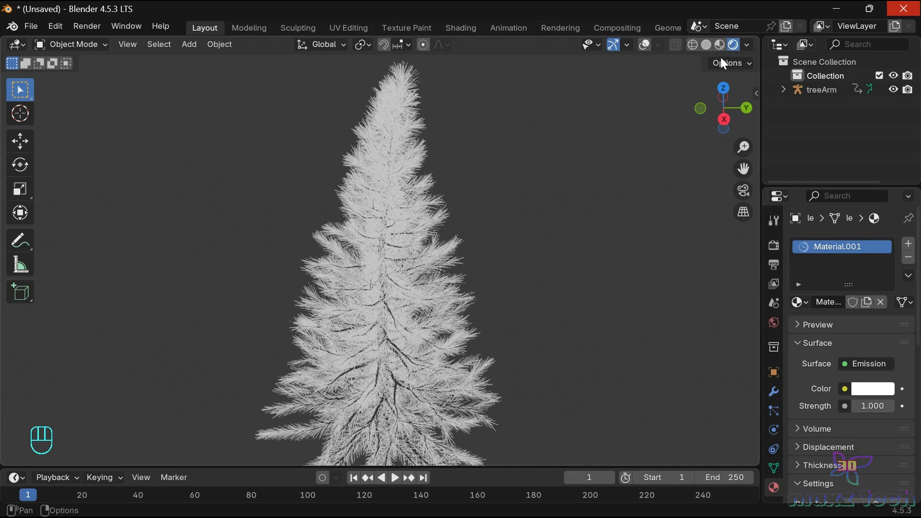
# Step: Set the leaf material's emission color to bright green, hex #25FF00FF
pyautogui.click(865, 389)
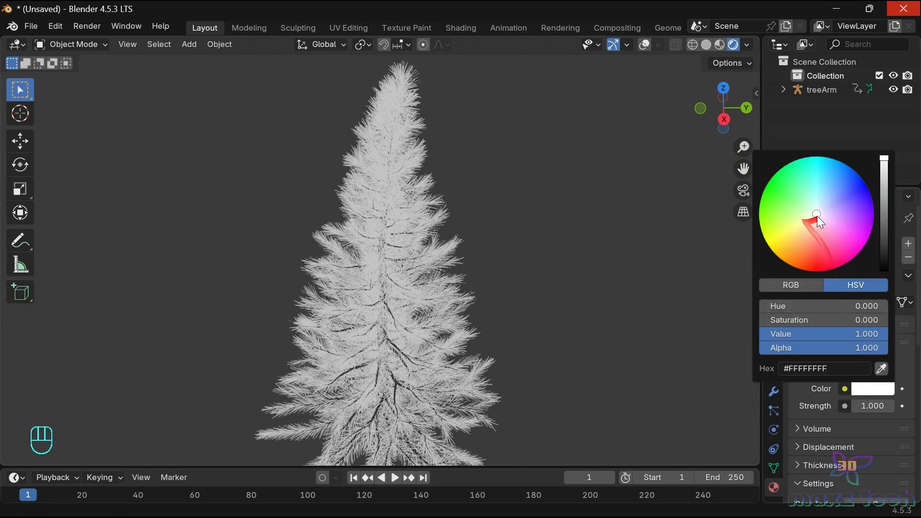
pyautogui.moveTo(817, 216); pyautogui.dragTo(763, 194)
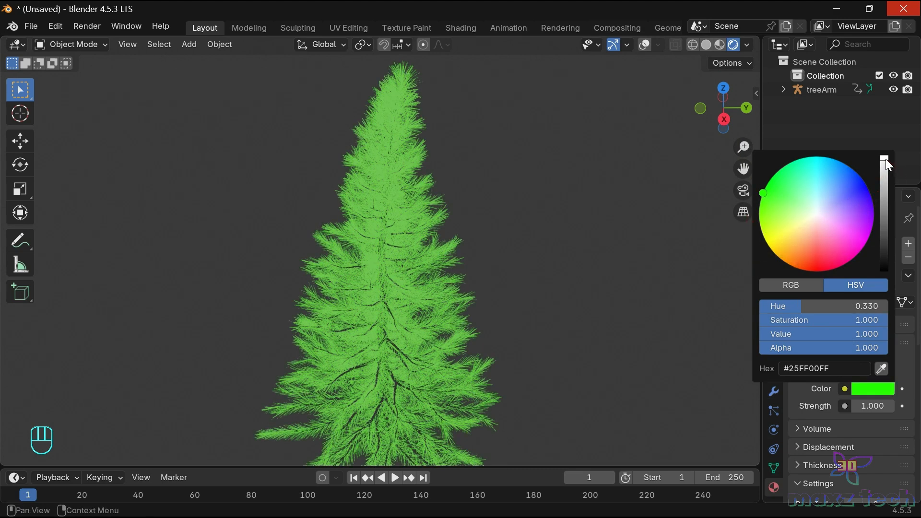
pyautogui.click(869, 387)
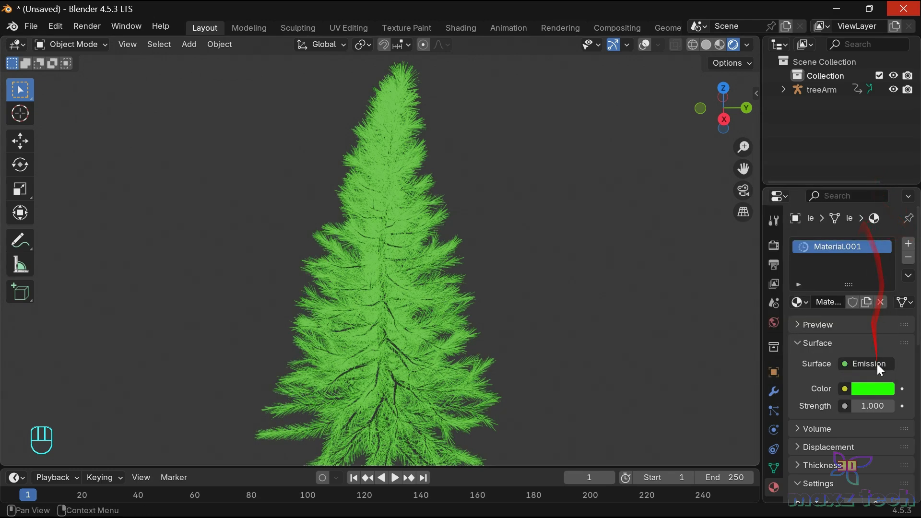